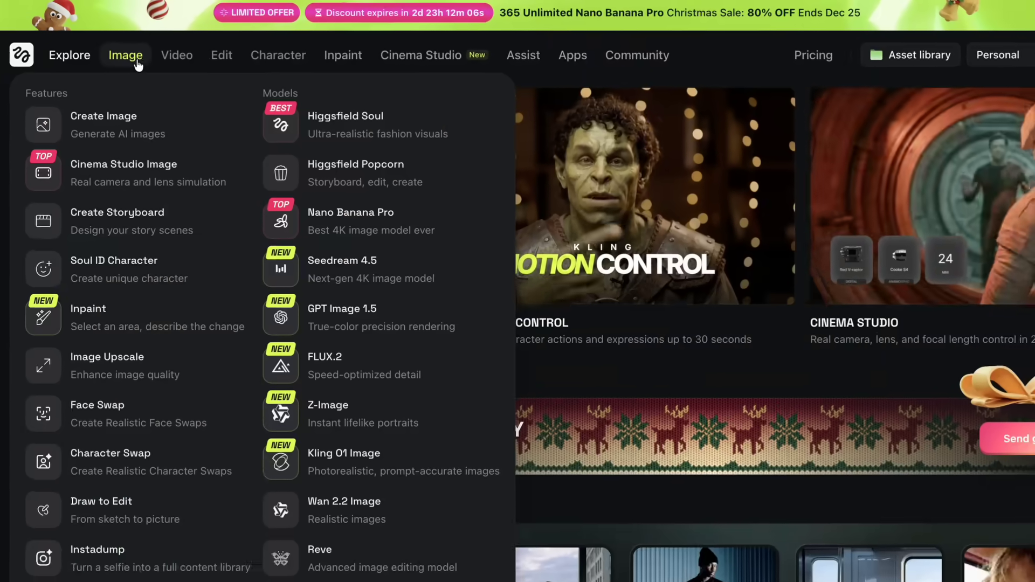
# Open Cinema Studio, page through the How it works slides to multiple angles, and close it
pyautogui.moveTo(176, 66)
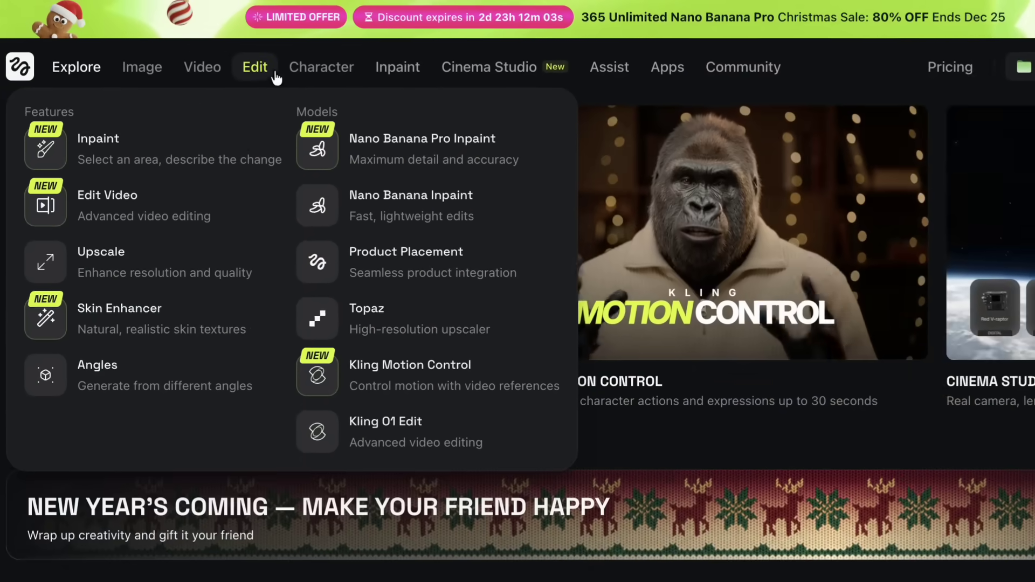
pyautogui.moveTo(259, 67)
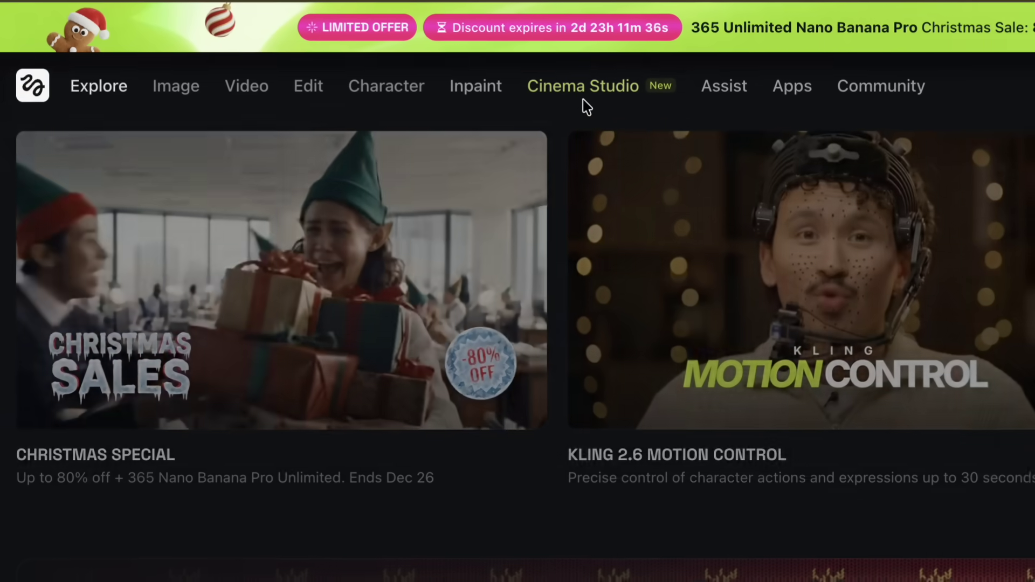
pyautogui.click(582, 105)
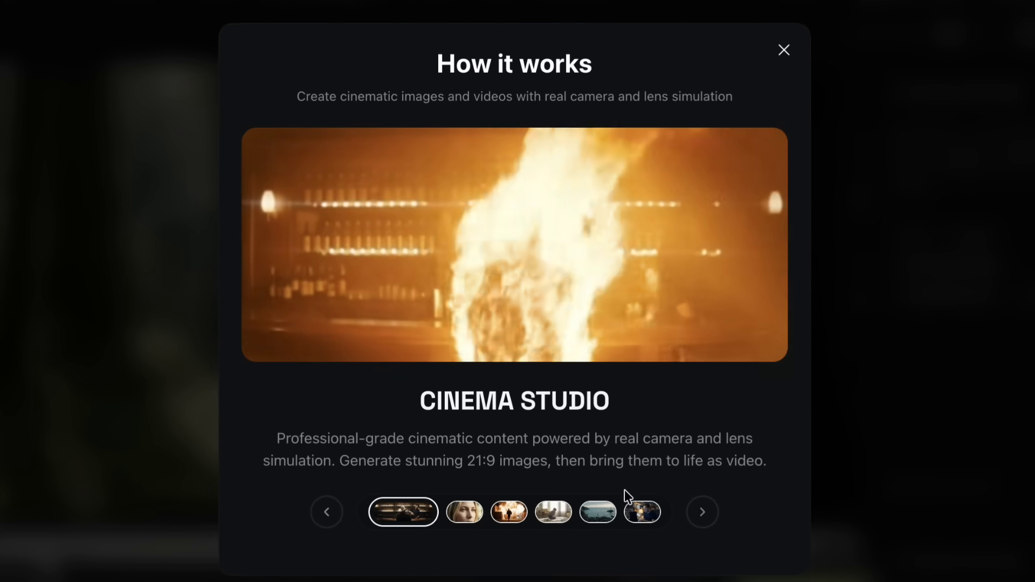
pyautogui.click(703, 512)
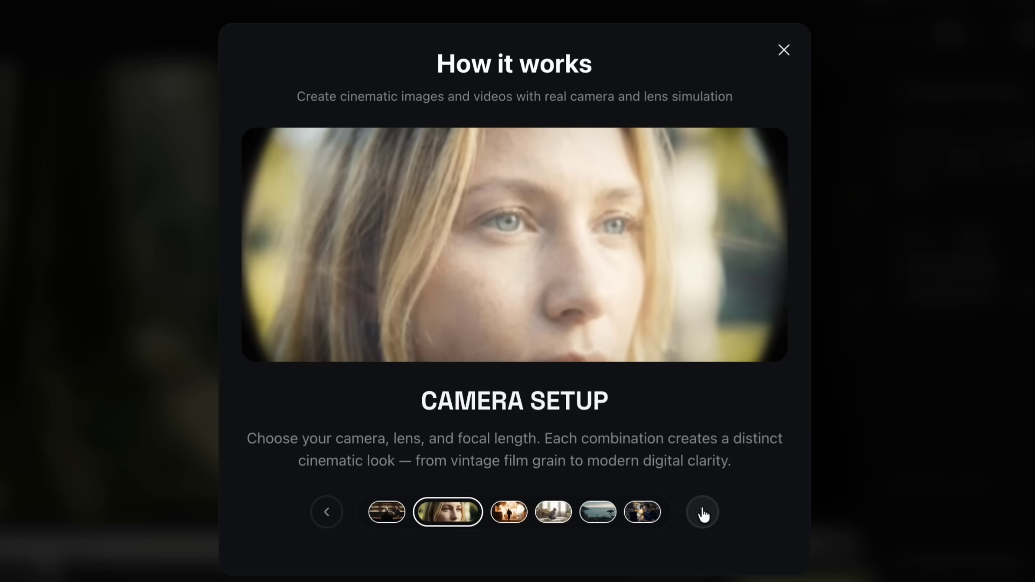
pyautogui.click(702, 512)
pyautogui.click(702, 512)
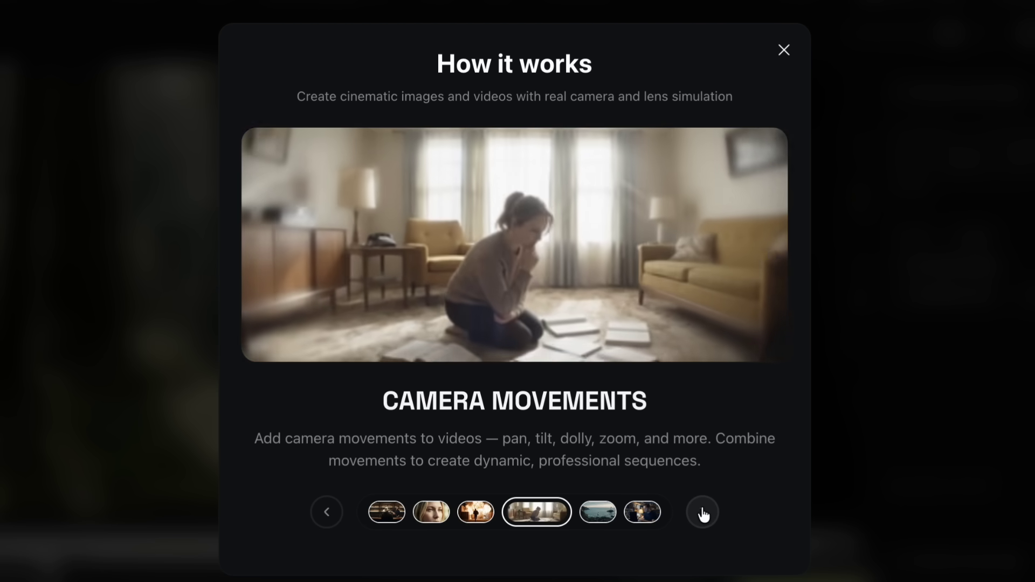
pyautogui.click(702, 512)
pyautogui.click(703, 512)
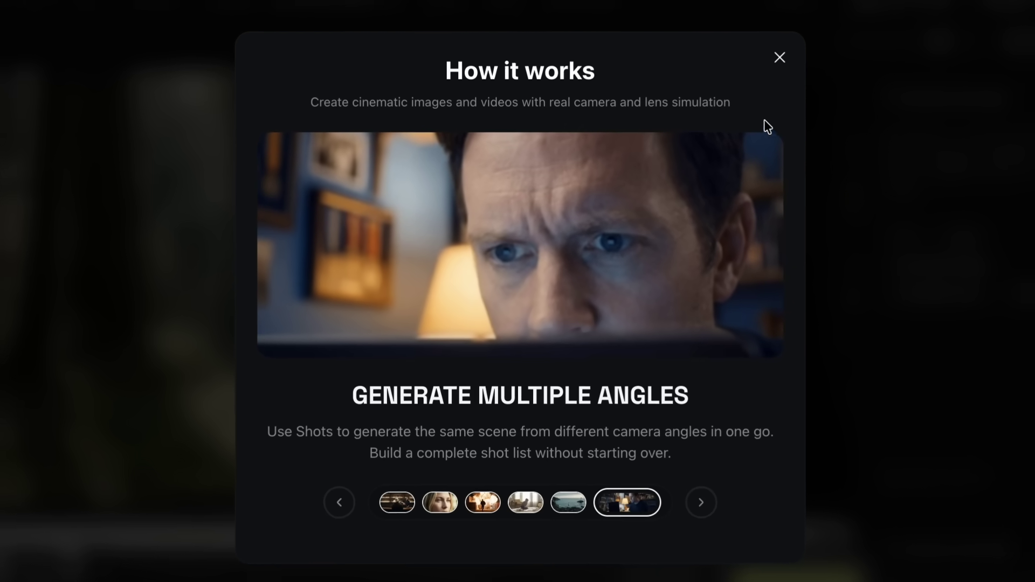
pyautogui.click(780, 57)
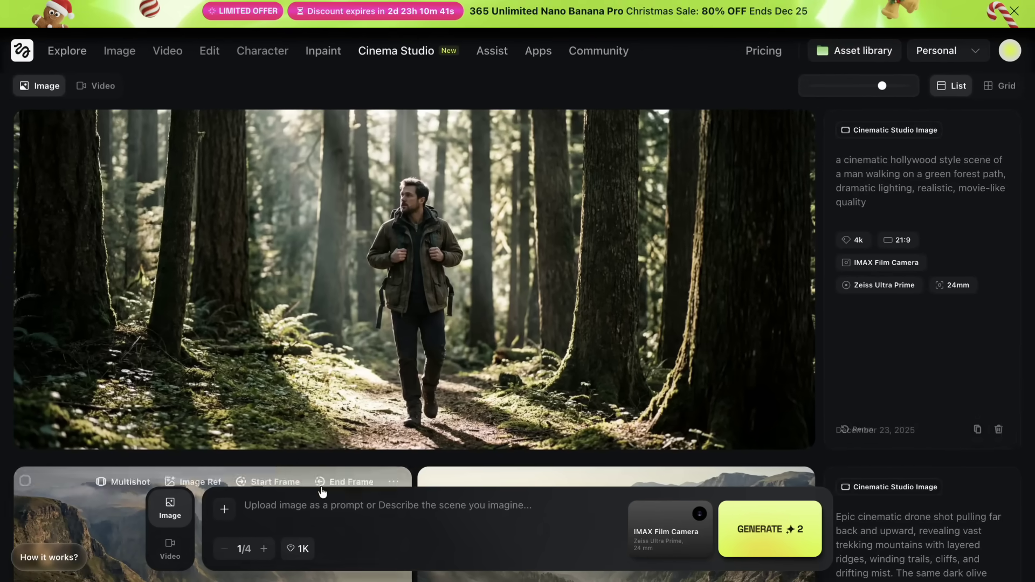
# Paste the forest-path hiker scene prompt and keep the batch size at 1
pyautogui.click(290, 513)
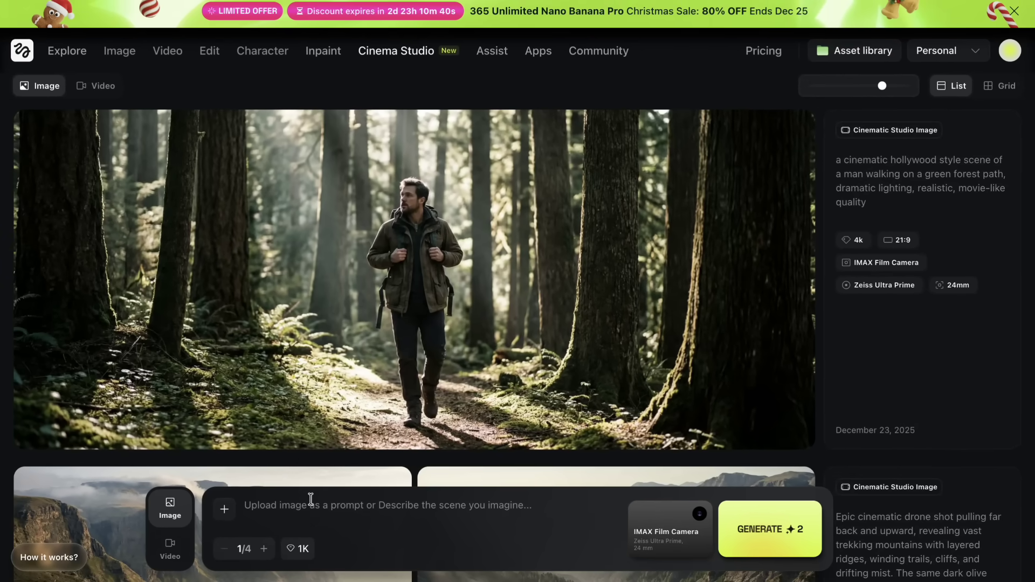
pyautogui.write('a cinematic hollywood style scene of a man walking on a green forest path, dramatic lighting, realistic, movie-like quality')
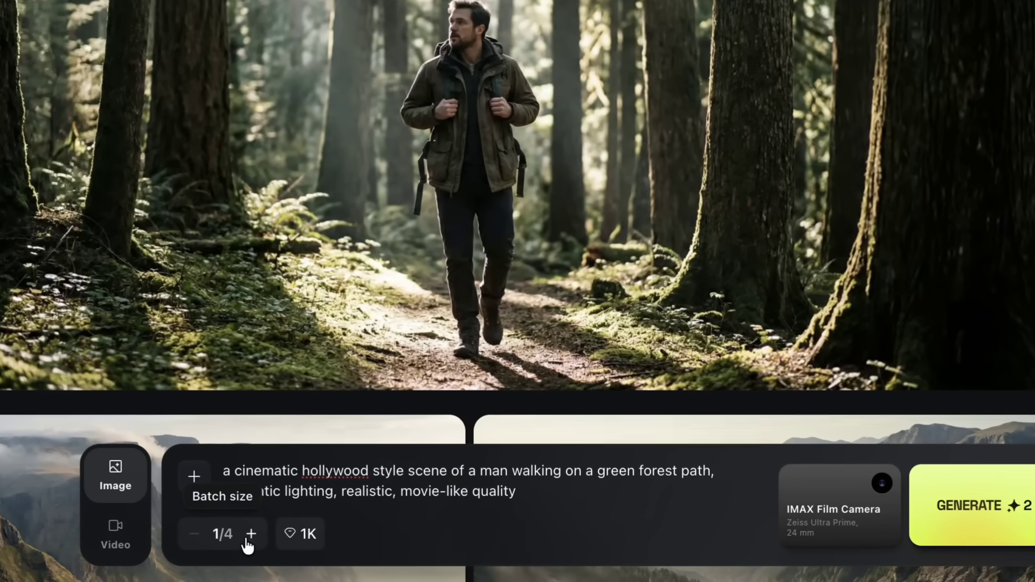
pyautogui.click(253, 537)
pyautogui.click(253, 536)
pyautogui.click(254, 537)
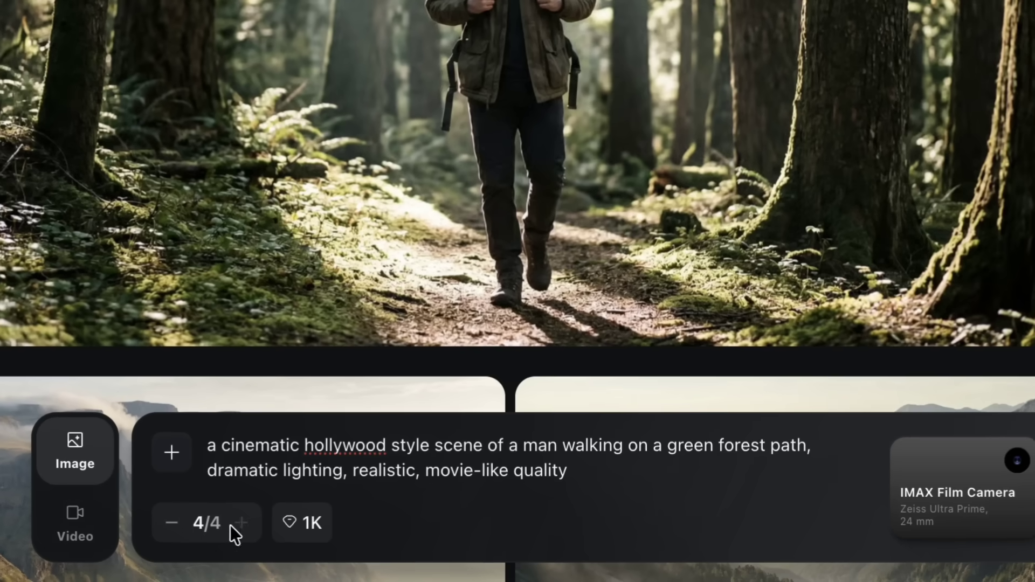
pyautogui.click(181, 526)
pyautogui.click(182, 526)
pyautogui.click(181, 526)
# Set the output resolution to 4K and bring up the camera, lens and focal length settings
pyautogui.click(305, 525)
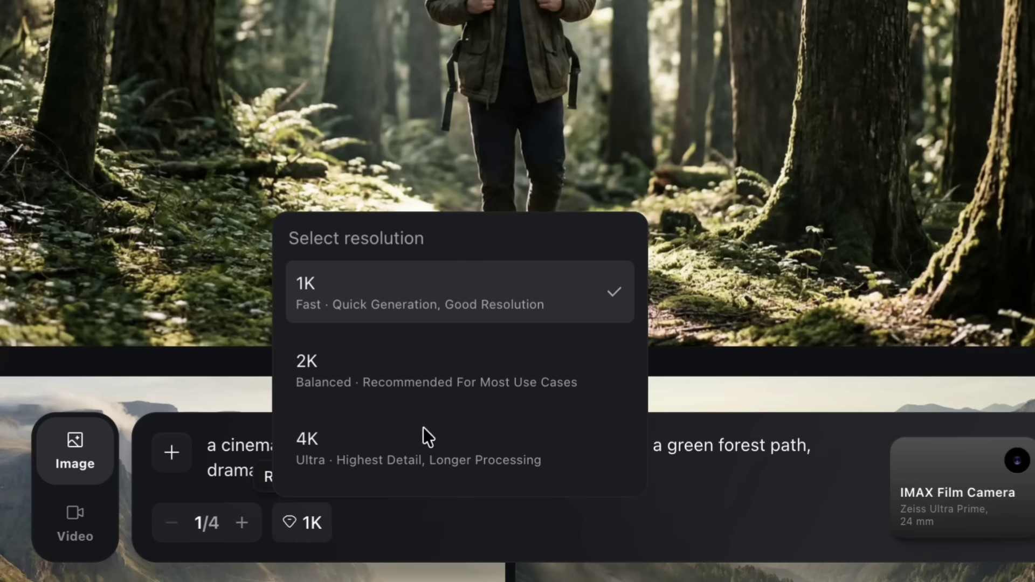
pyautogui.click(457, 448)
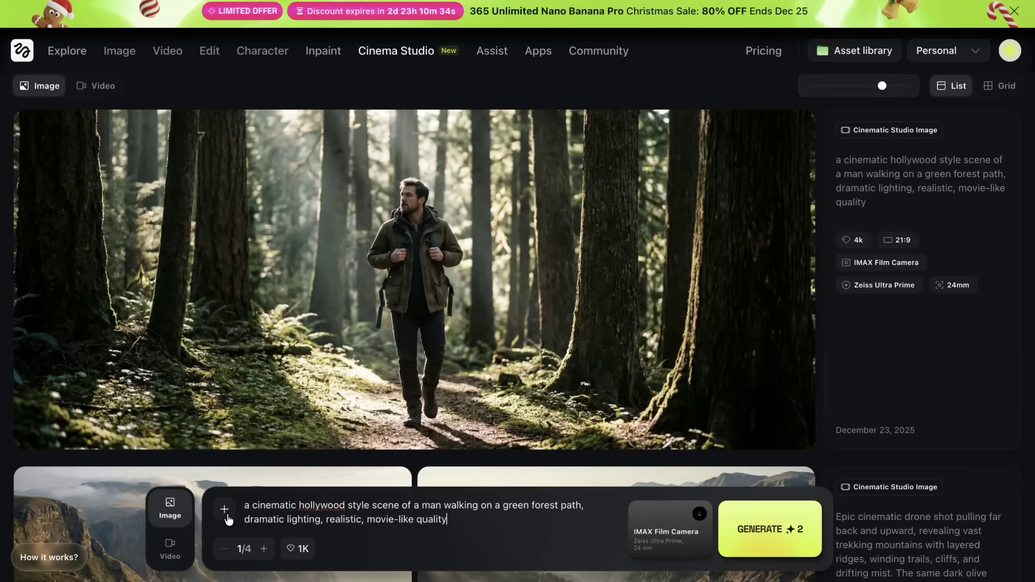
pyautogui.click(225, 510)
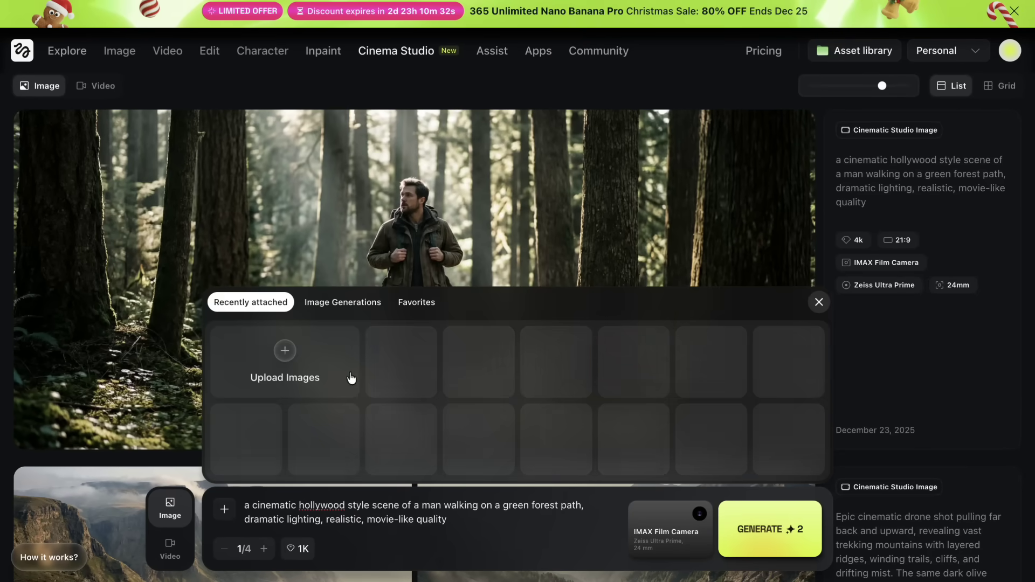
pyautogui.click(400, 534)
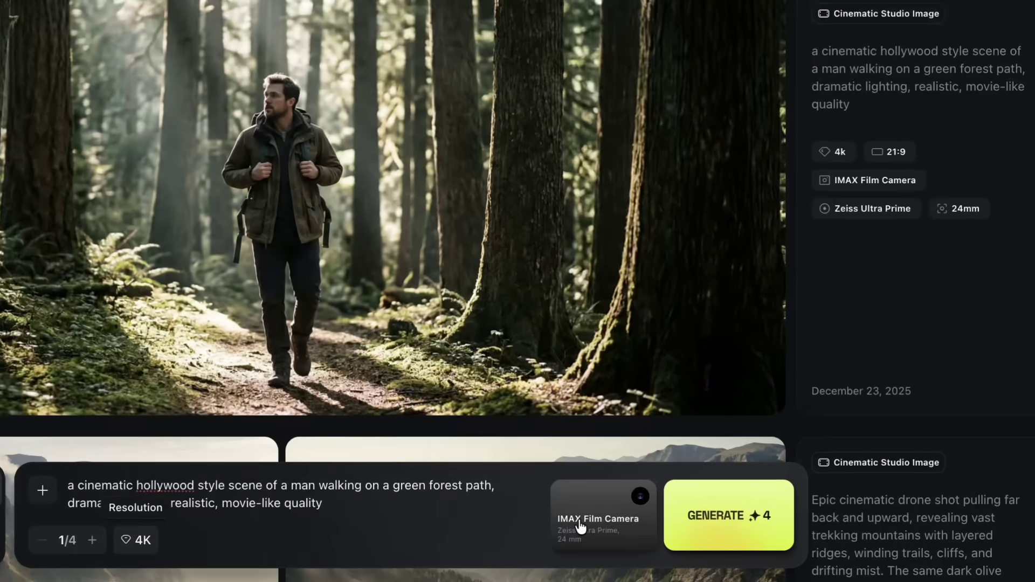
pyautogui.click(708, 517)
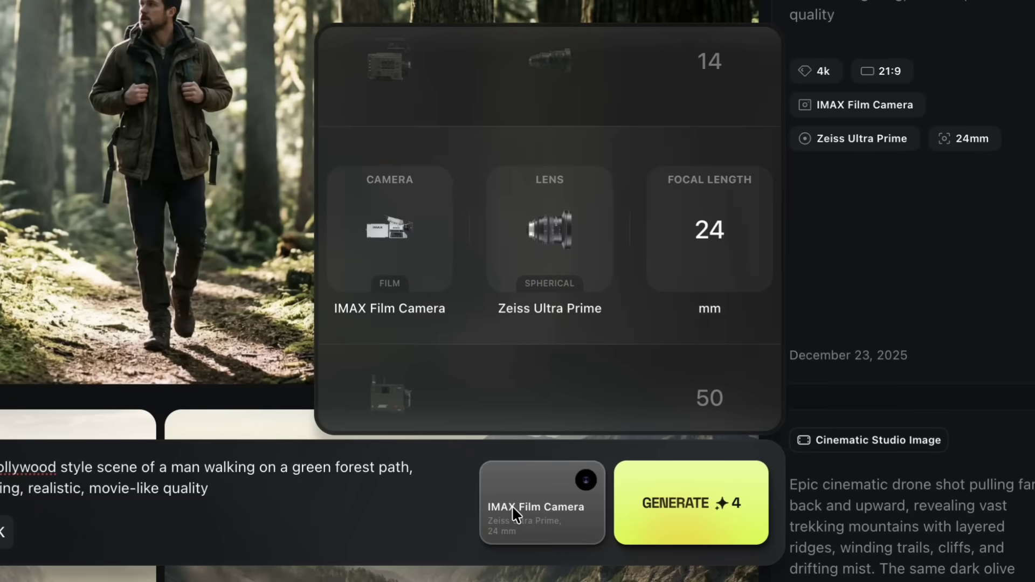
# Use Arri Alexa 35 with Zeiss Ultra Prime at 24mm and generate the 4K hiker images
pyautogui.scroll(-1, 406, 365)
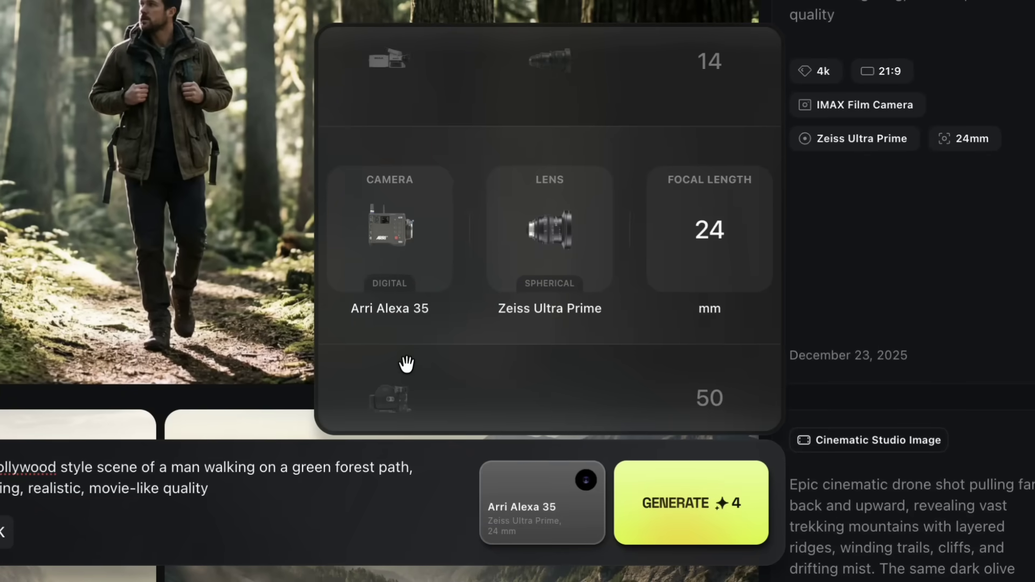
pyautogui.scroll(-1, 406, 365)
pyautogui.scroll(-1, 406, 364)
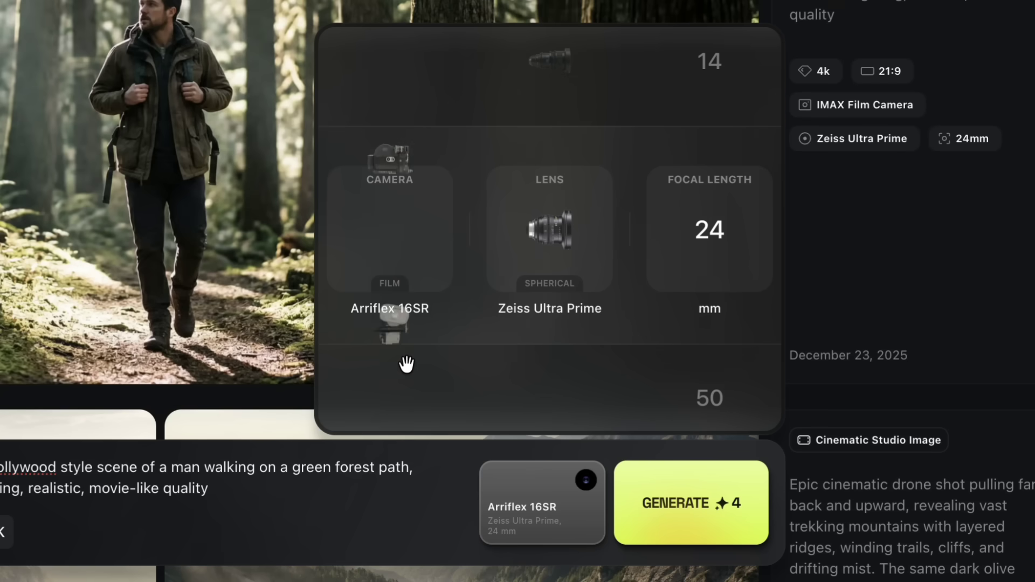
pyautogui.scroll(2, 406, 365)
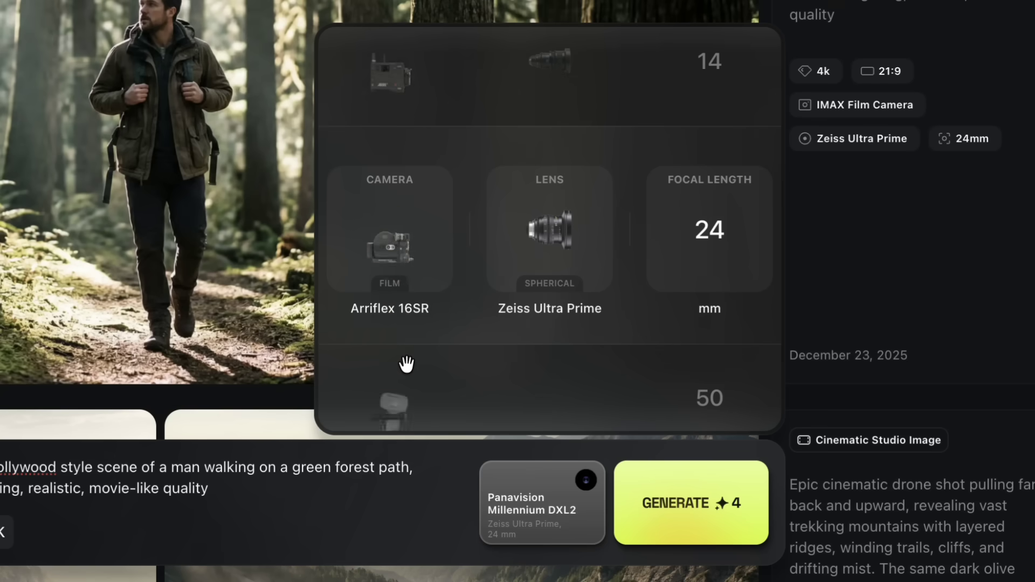
pyautogui.scroll(1, 406, 365)
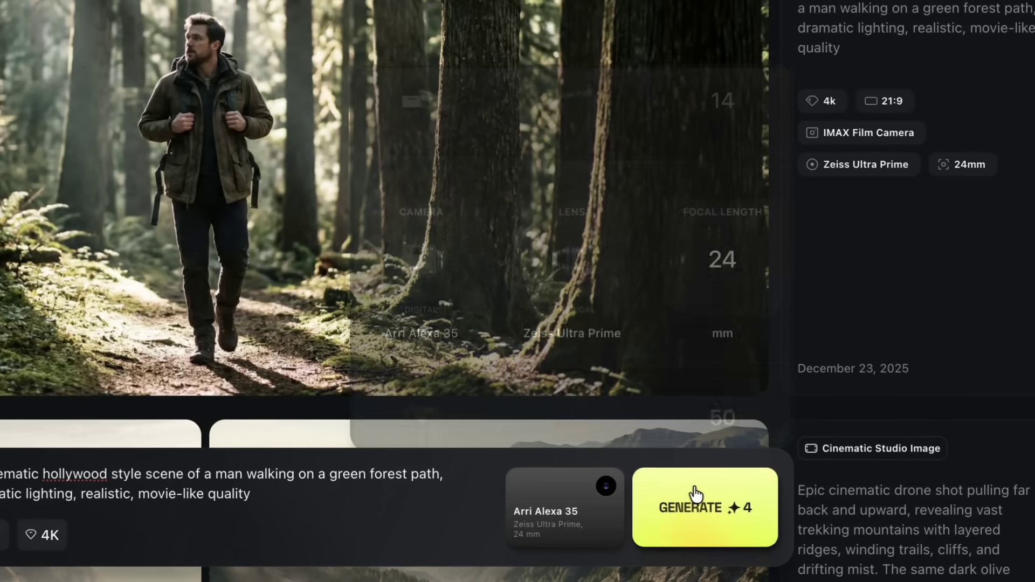
pyautogui.click(685, 488)
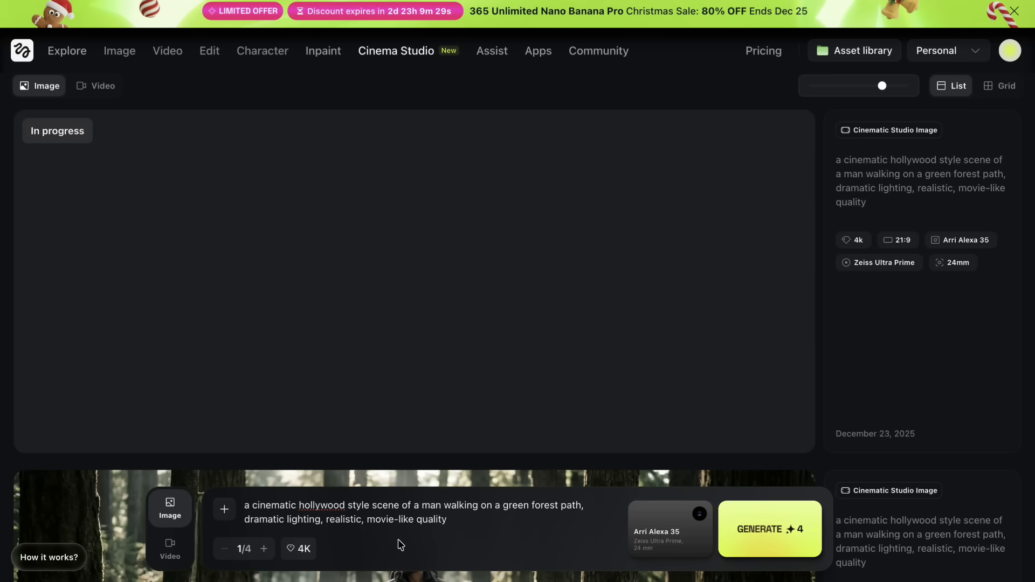
# Queue another batch of four forest-path hiker images and review the finished results
pyautogui.click(803, 527)
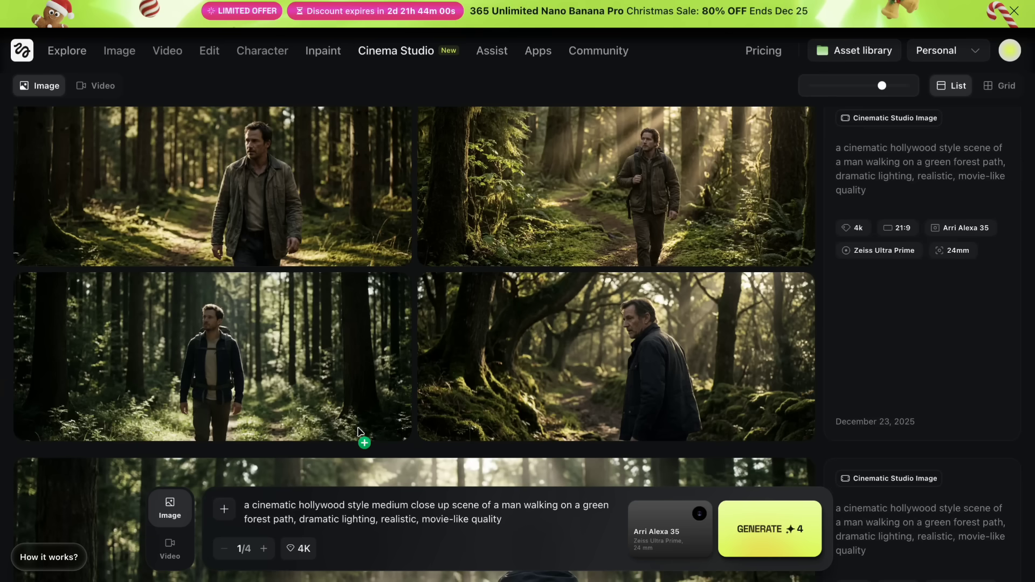
pyautogui.moveTo(297, 434)
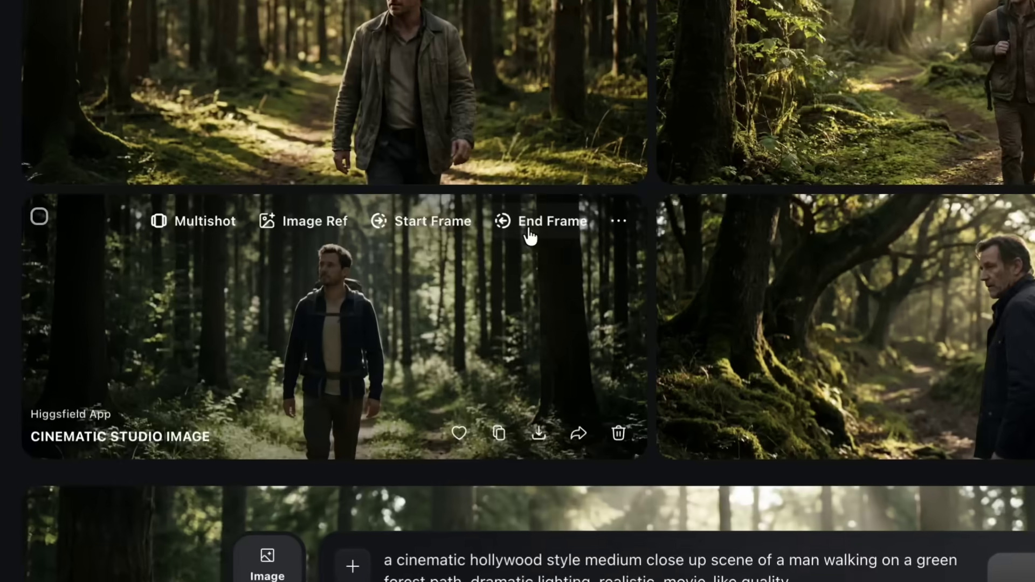
# Send the lower-left hiker image to video mode as the start frame and list camera movements
pyautogui.click(291, 294)
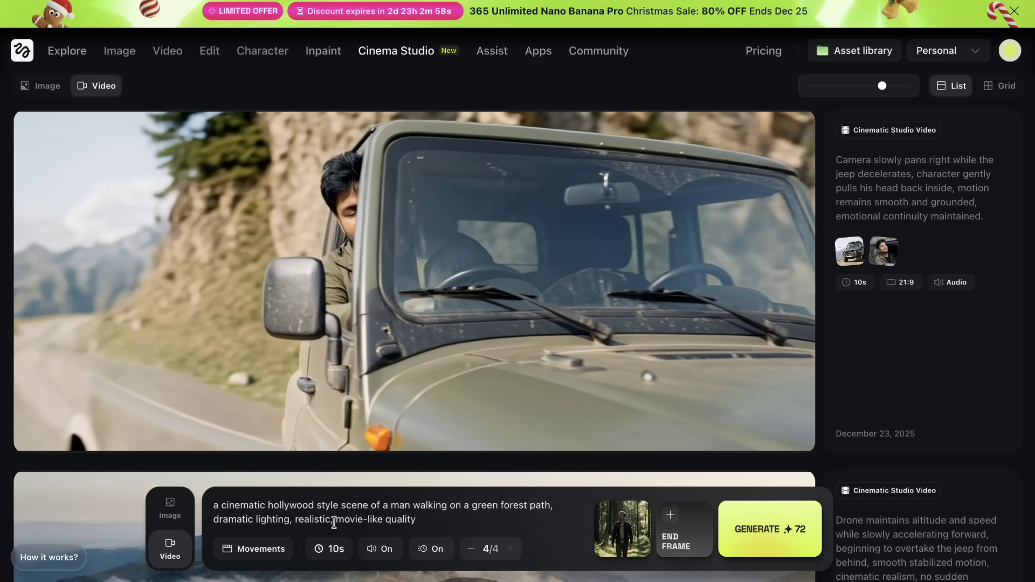
pyautogui.moveTo(264, 418)
pyautogui.click(285, 553)
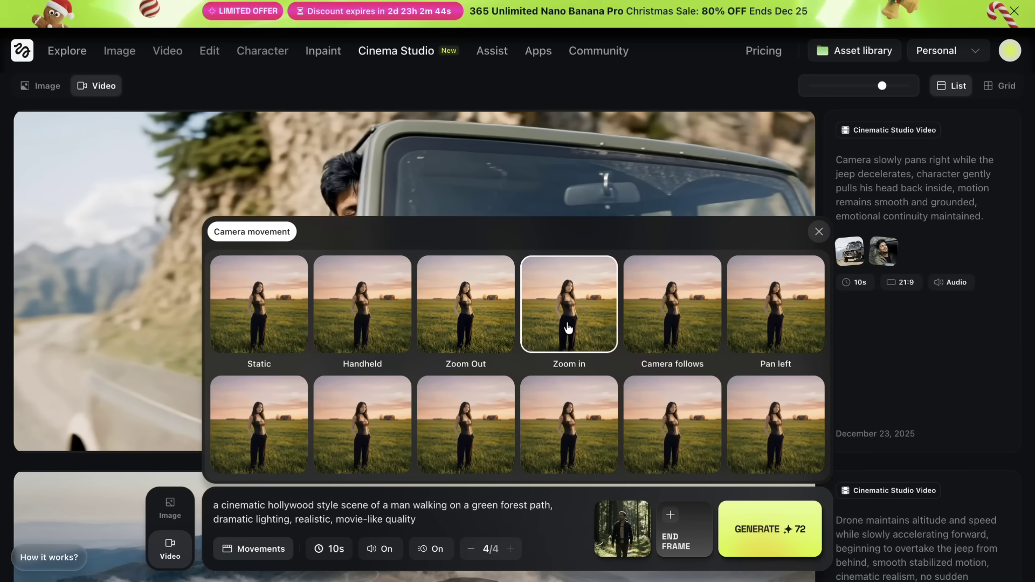
# Generate one 10s Zoom in hiker video with audio on and slow-motion off
pyautogui.click(568, 327)
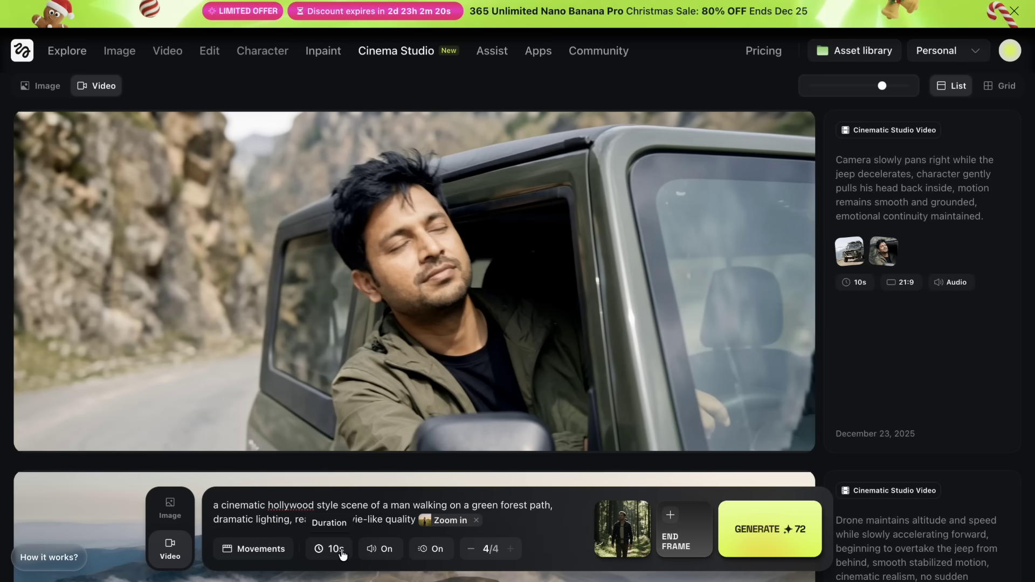
pyautogui.click(338, 549)
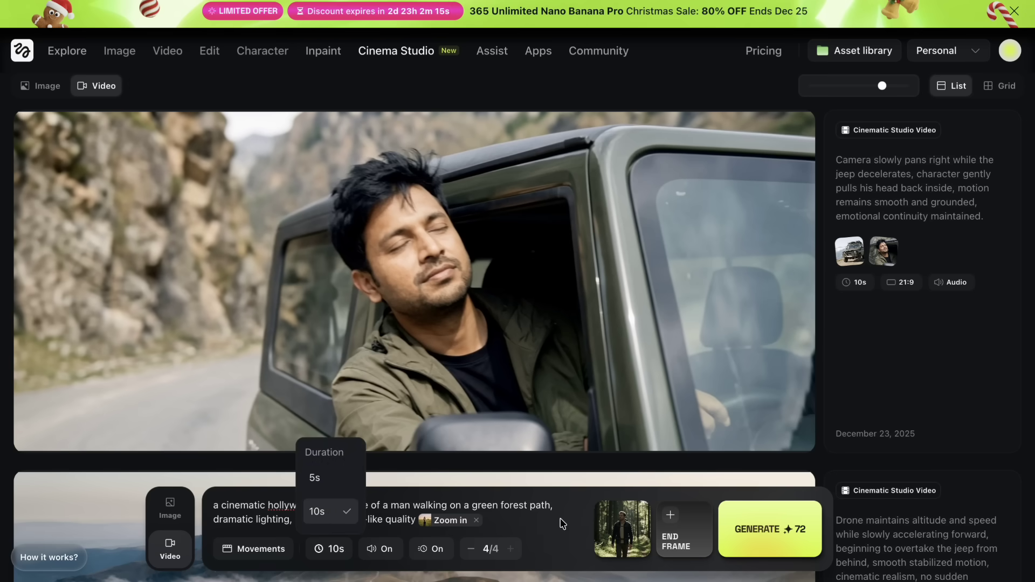
pyautogui.click(376, 557)
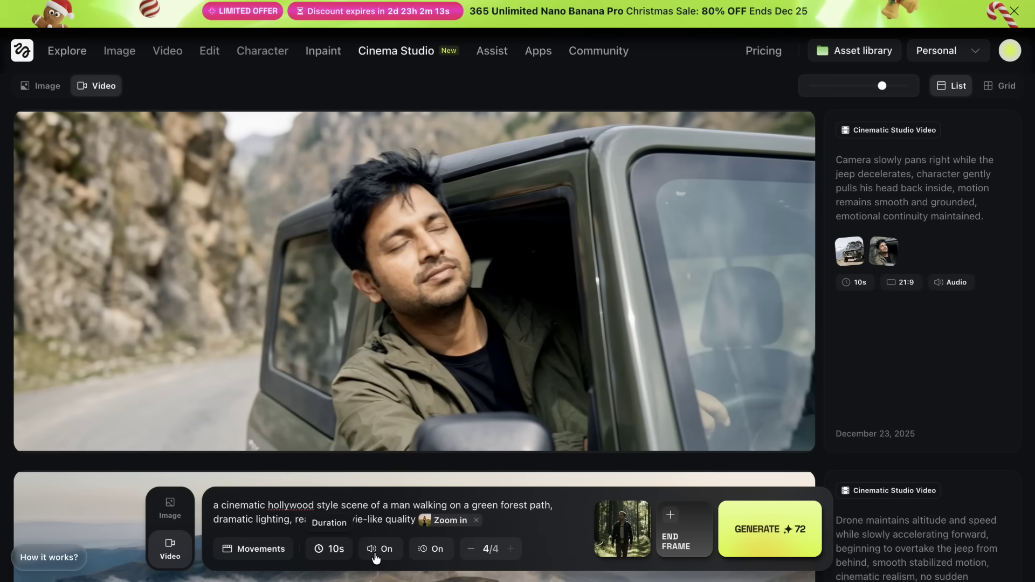
pyautogui.click(375, 557)
pyautogui.click(376, 557)
pyautogui.click(422, 555)
pyautogui.click(470, 549)
pyautogui.click(470, 550)
pyautogui.click(470, 550)
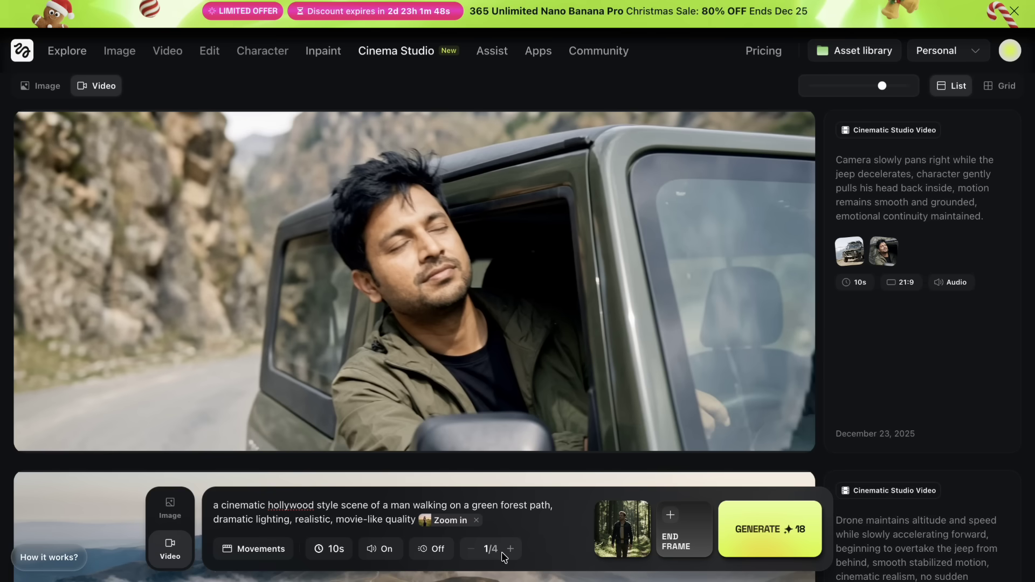
pyautogui.click(724, 534)
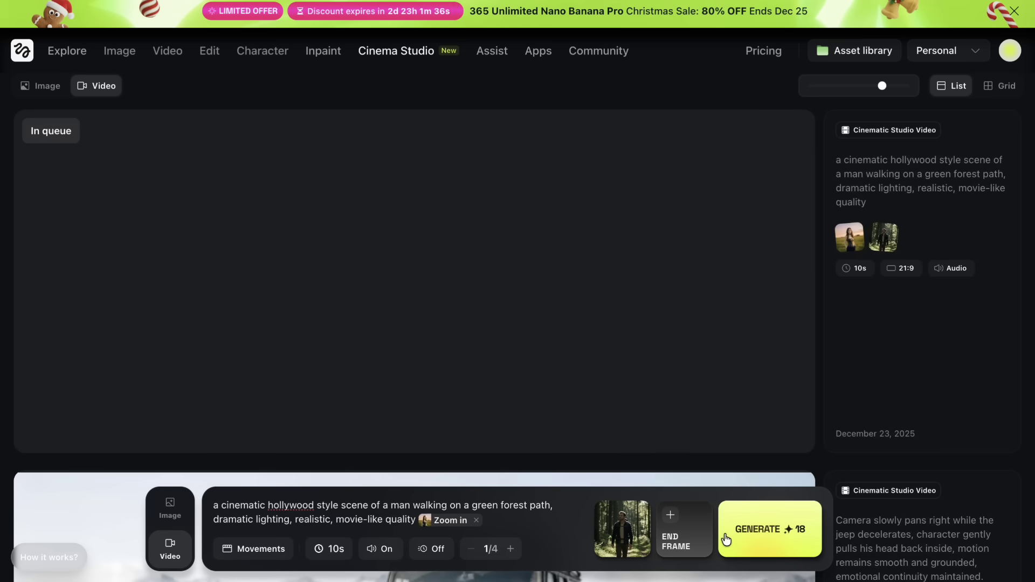
# Queue two more hiker videos using the Dolly out and Dolly in camera moves
pyautogui.click(285, 555)
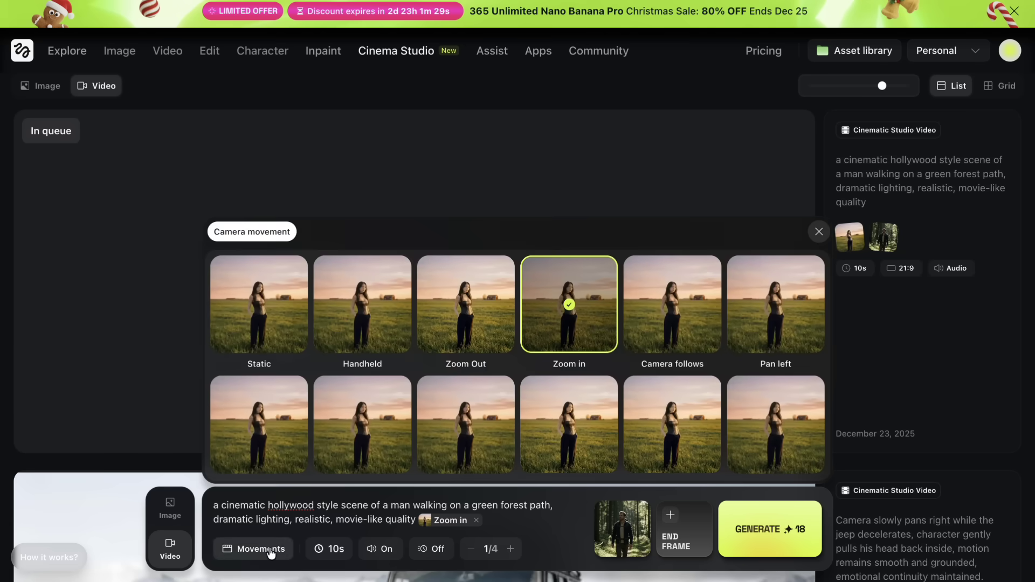
pyautogui.scroll(-3, 466, 324)
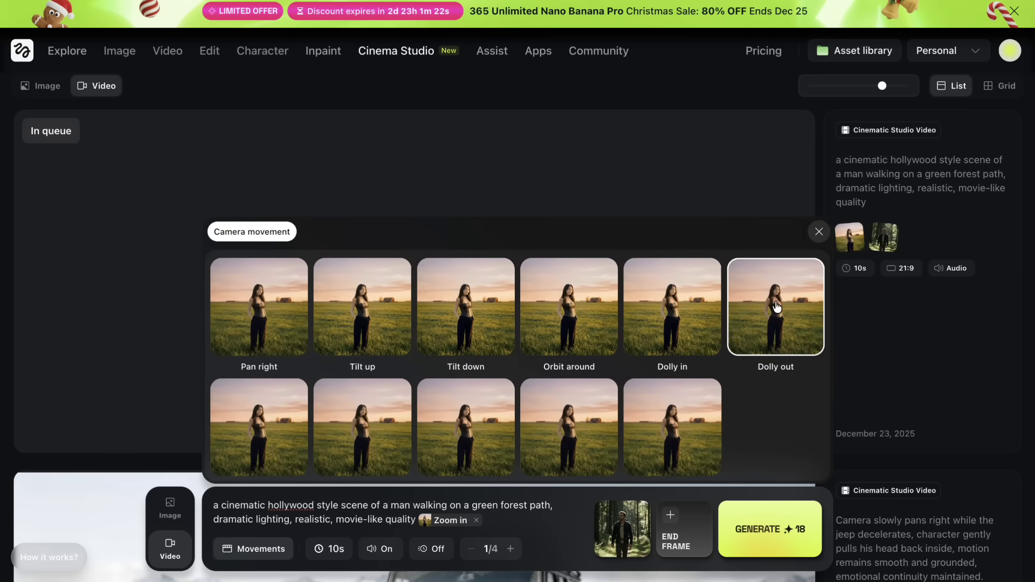
pyautogui.click(750, 317)
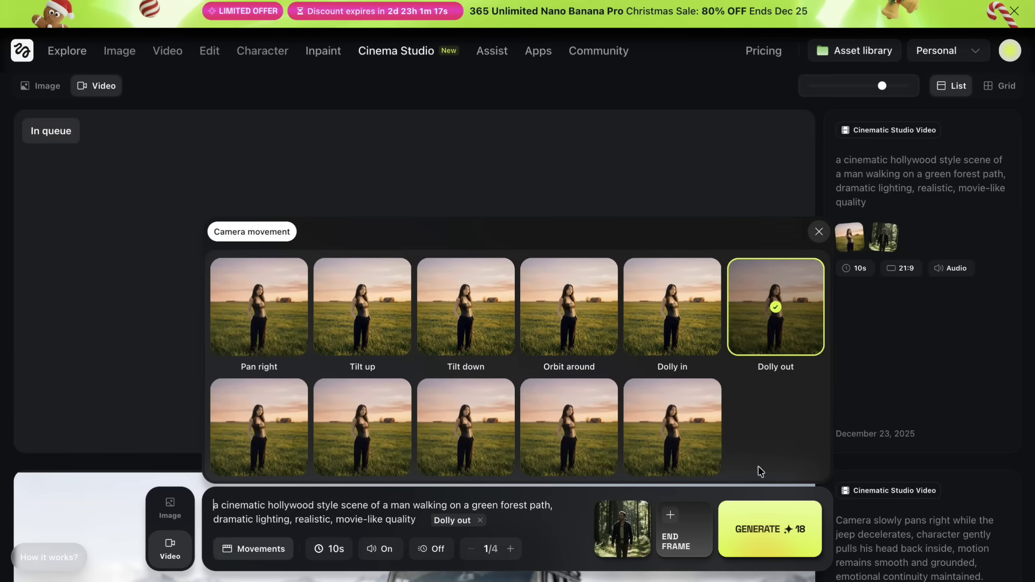
pyautogui.click(746, 527)
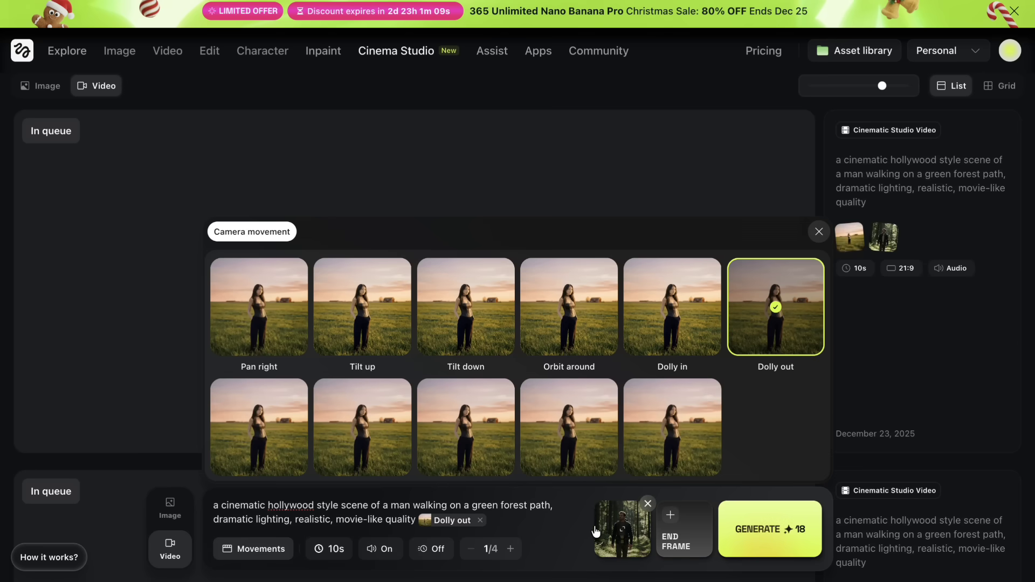
pyautogui.click(690, 338)
pyautogui.click(752, 547)
# Queue an Orbit around video, then play the finished 10-second forest video
pyautogui.click(569, 339)
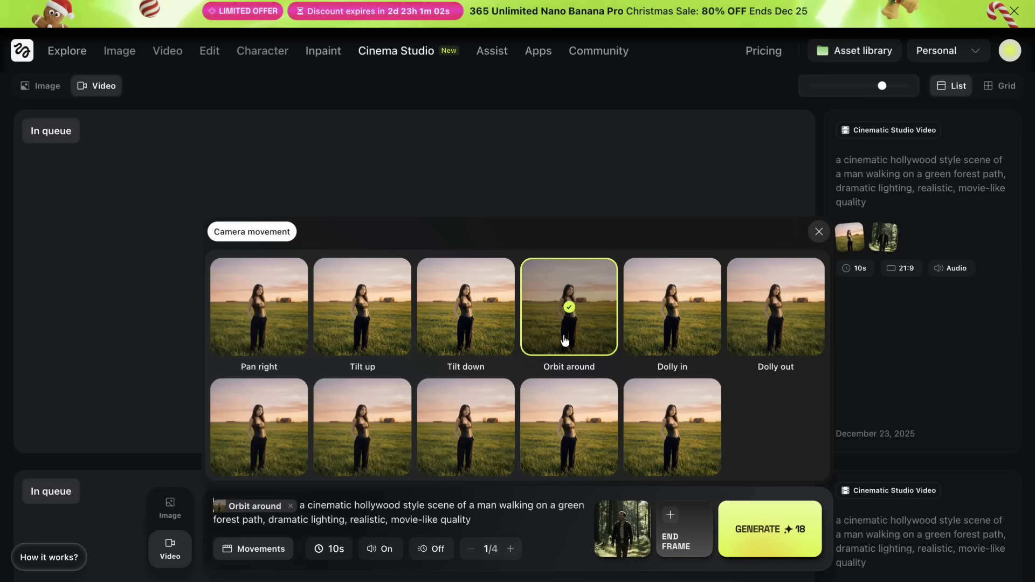
pyautogui.click(753, 526)
pyautogui.click(259, 548)
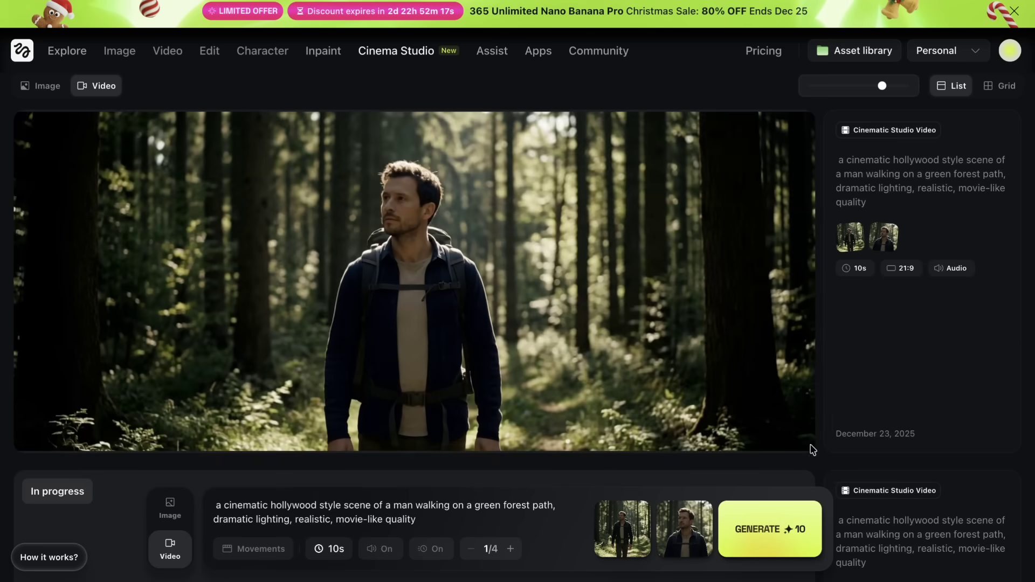
pyautogui.click(578, 355)
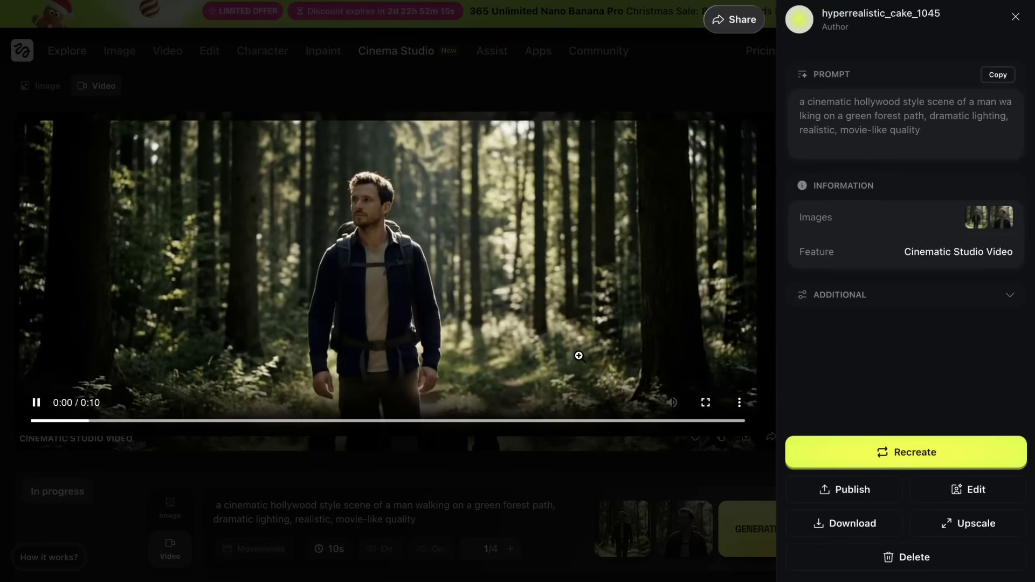